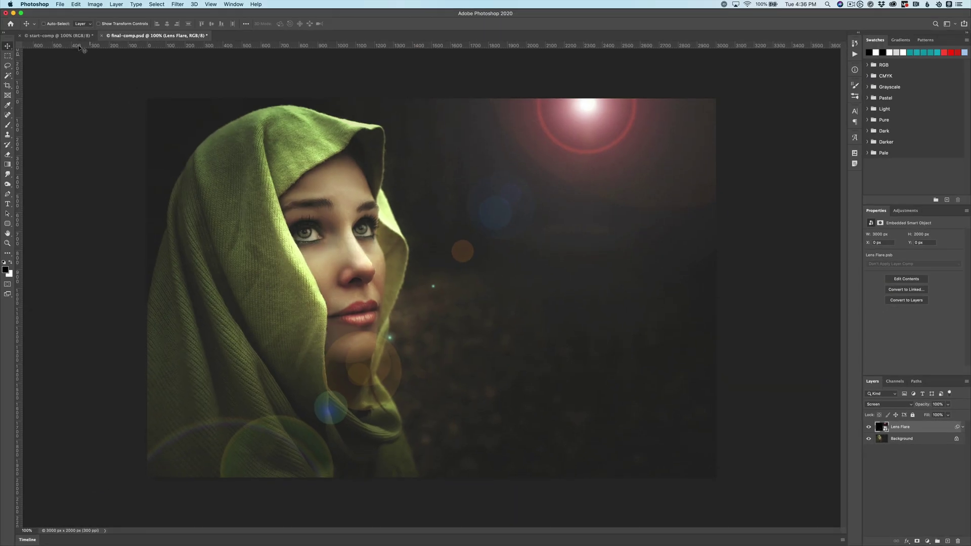
# - In start-comp.psd, add a new layer above Background and name it 'Lens Flare'
pyautogui.click(59, 36)
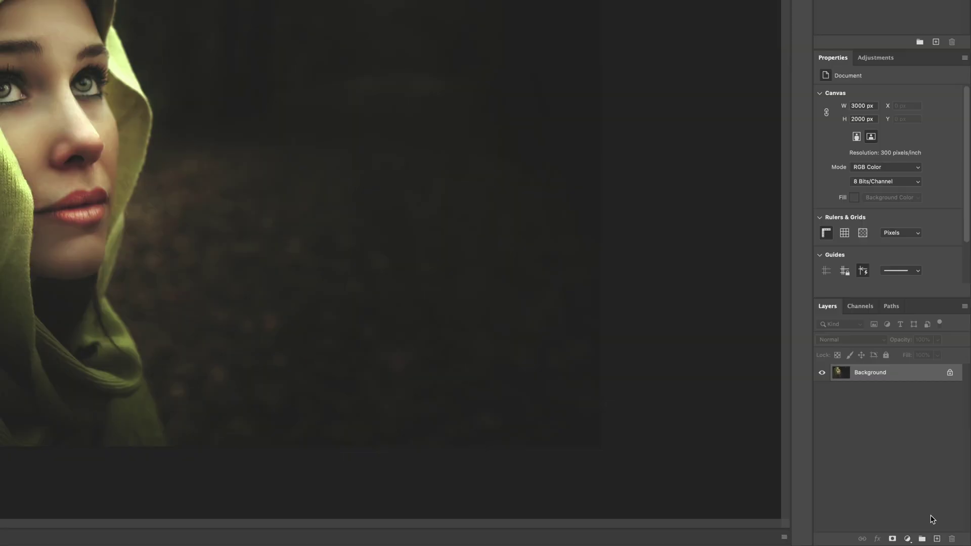
pyautogui.click(936, 539)
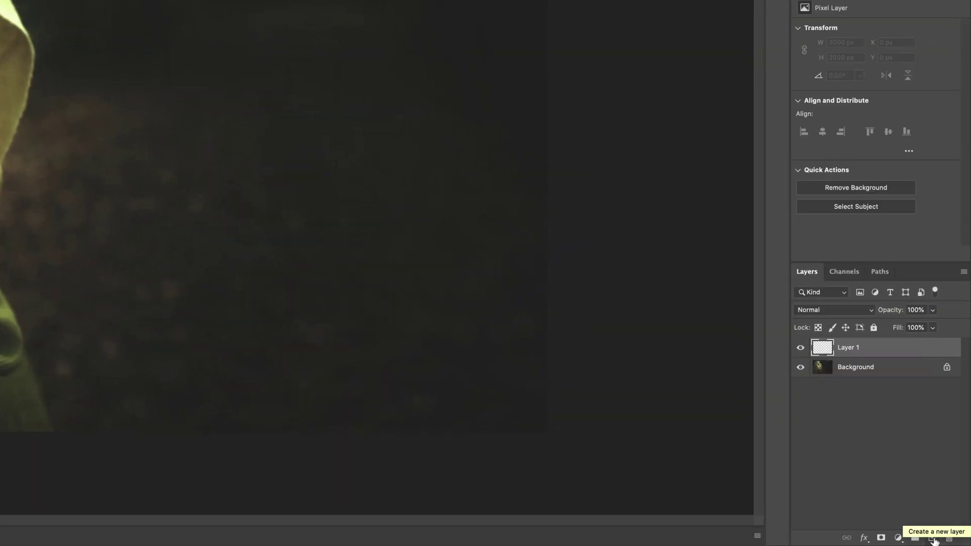
pyautogui.doubleClick(849, 348)
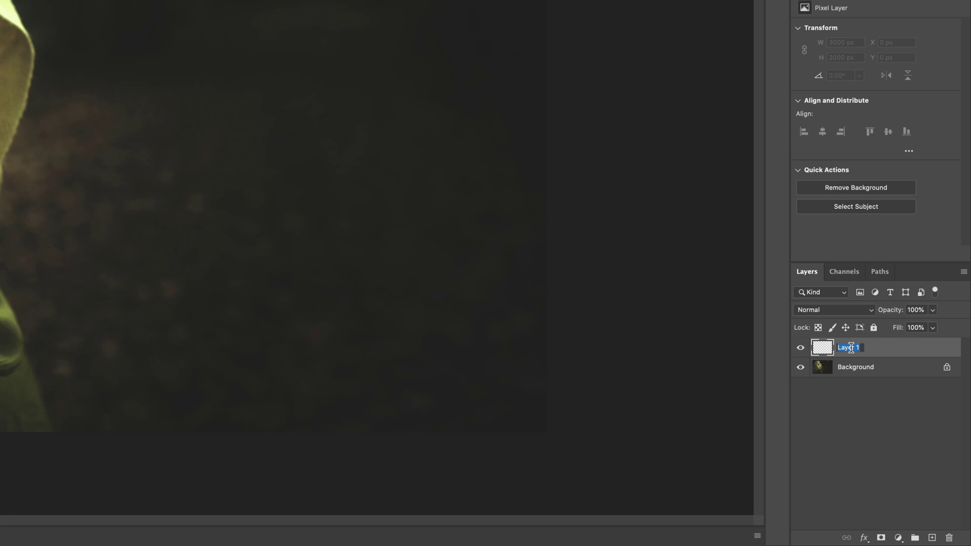
pyautogui.write('Lens Flare')
pyautogui.press('Return')
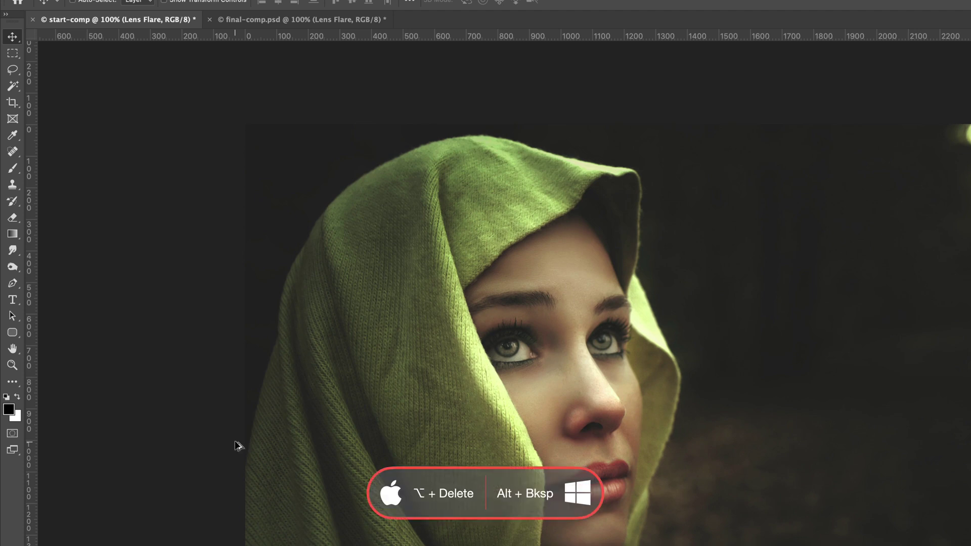
# - Fill the Lens Flare layer with black and convert it to a smart object
pyautogui.hotkey('alt', 'BackSpace')
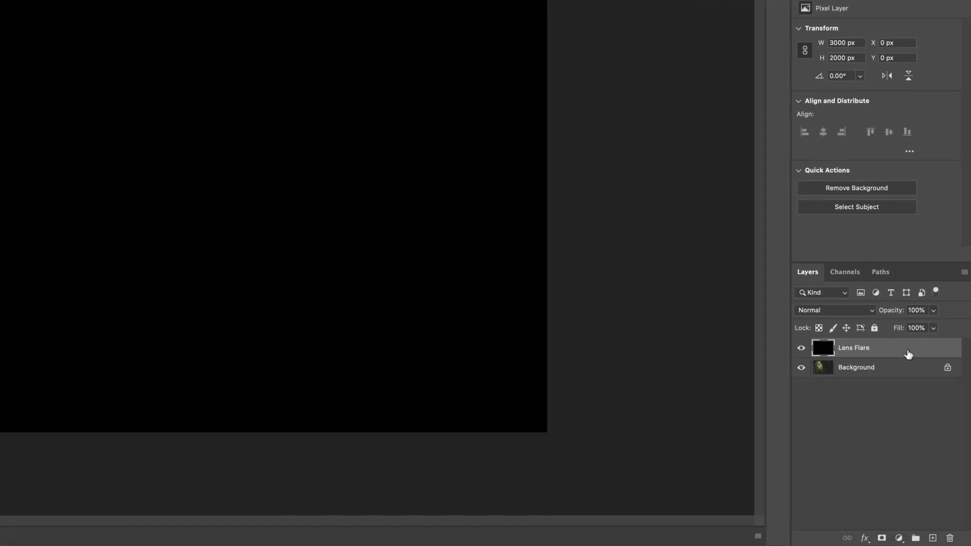
pyautogui.rightClick(905, 353)
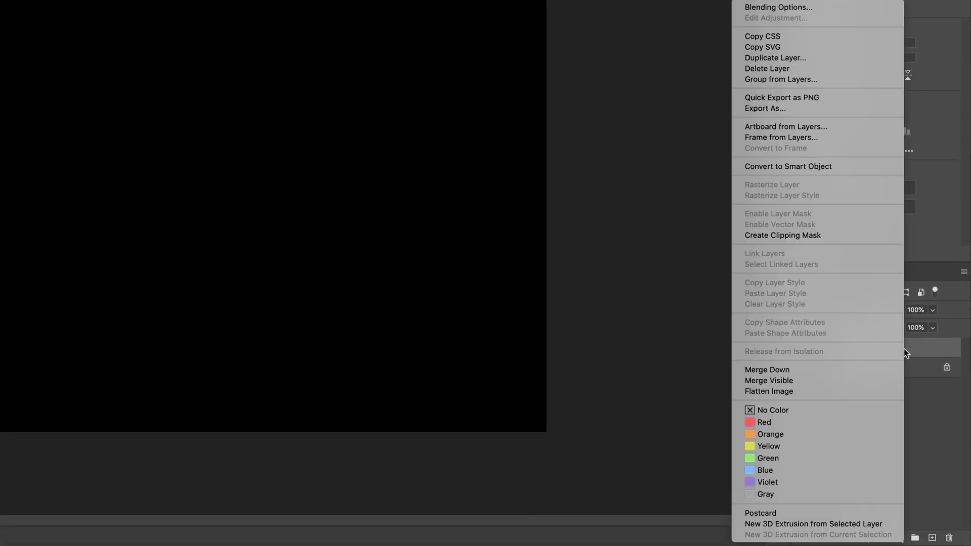
pyautogui.click(795, 167)
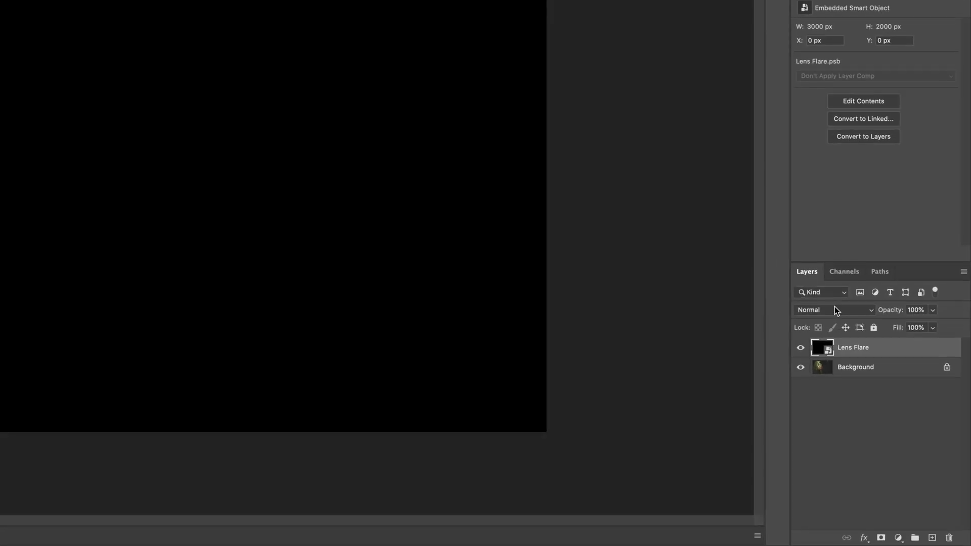
# - Set the Lens Flare layer's blend mode to Screen and show the Info panel
pyautogui.click(834, 307)
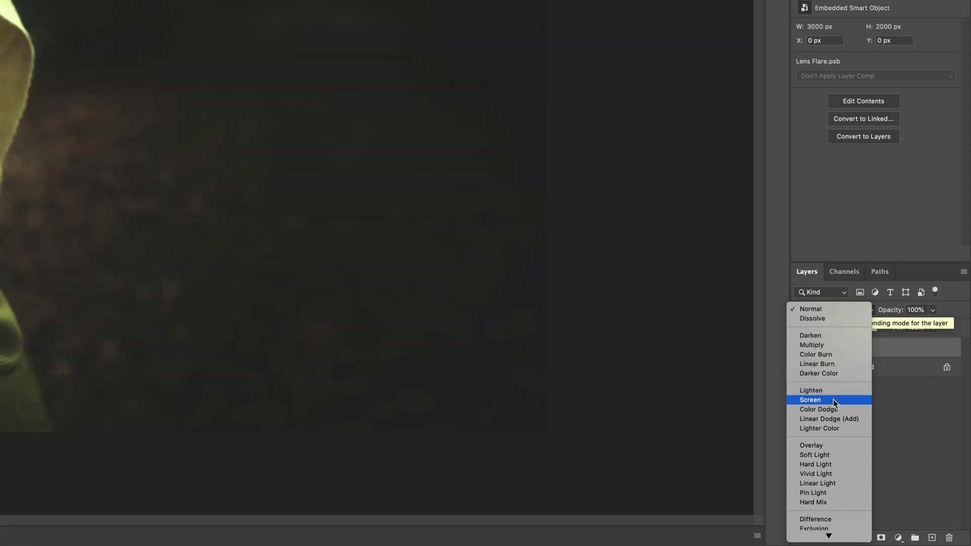
pyautogui.click(832, 399)
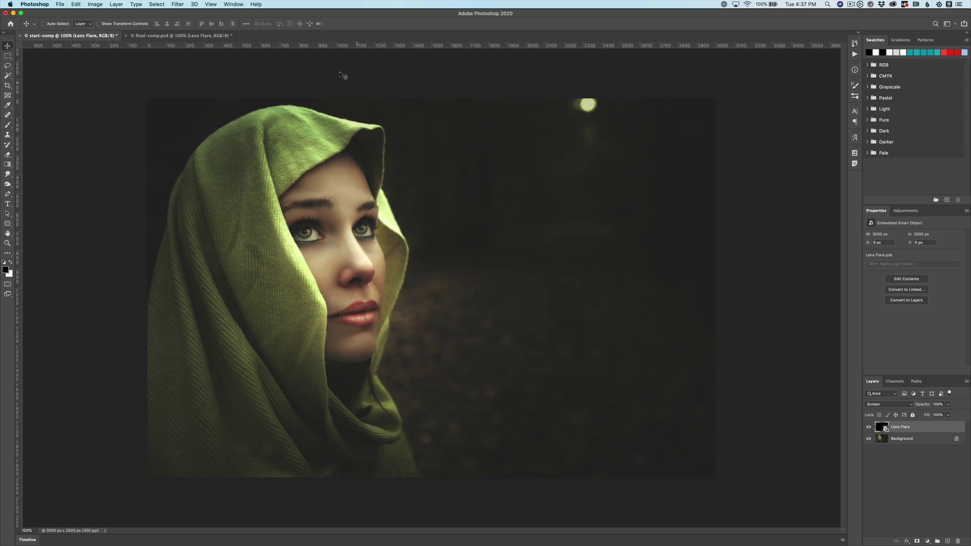
pyautogui.click(235, 4)
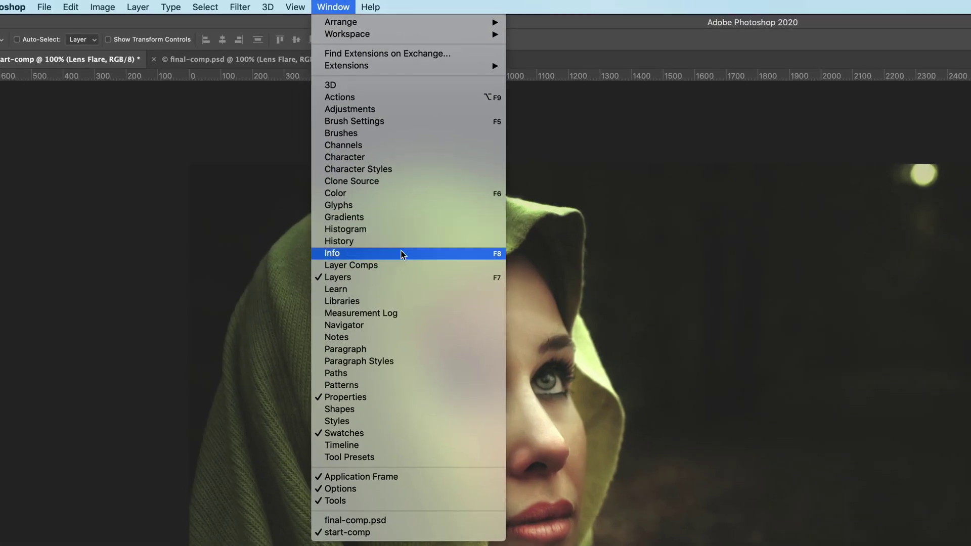
pyautogui.click(400, 253)
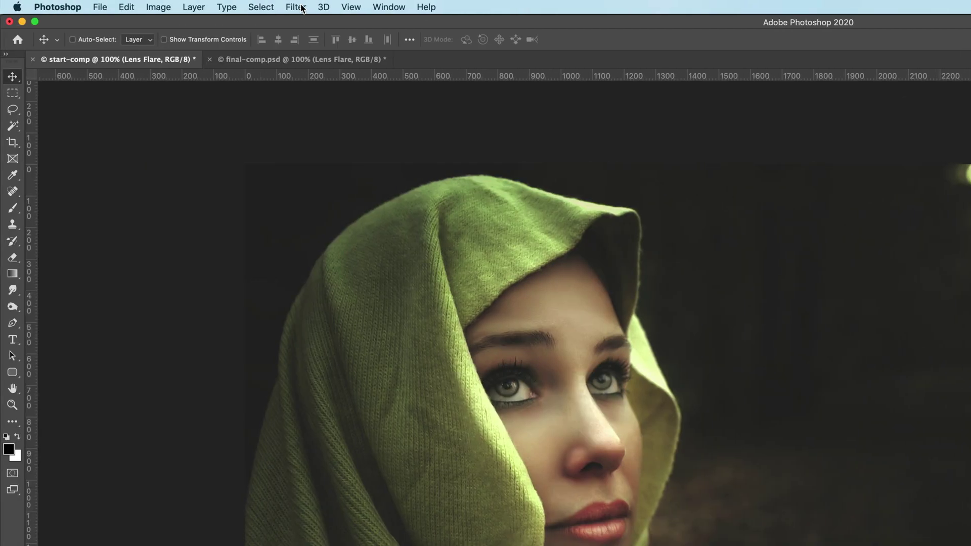
# - Render a 50-300mm Zoom lens flare at 100% brightness toward the top-right light
pyautogui.click(295, 7)
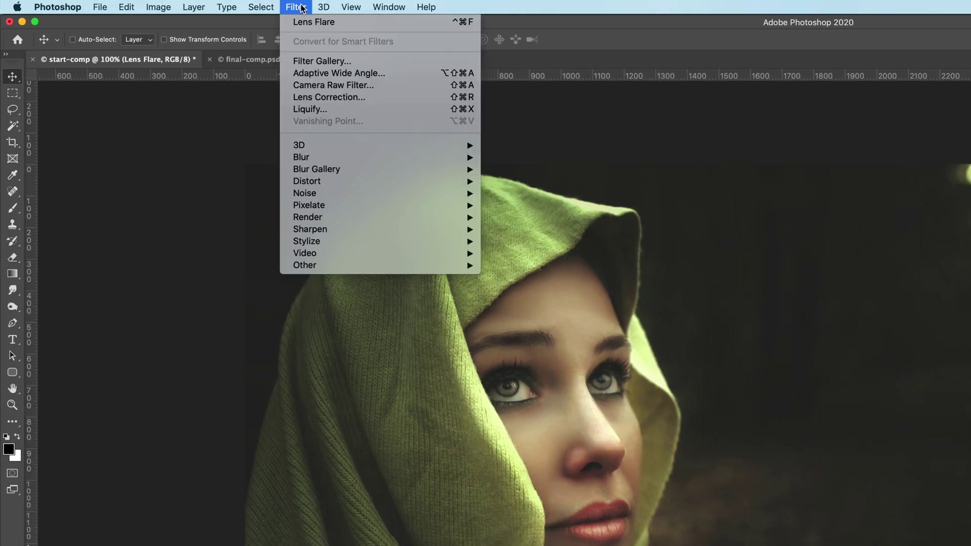
pyautogui.moveTo(373, 219)
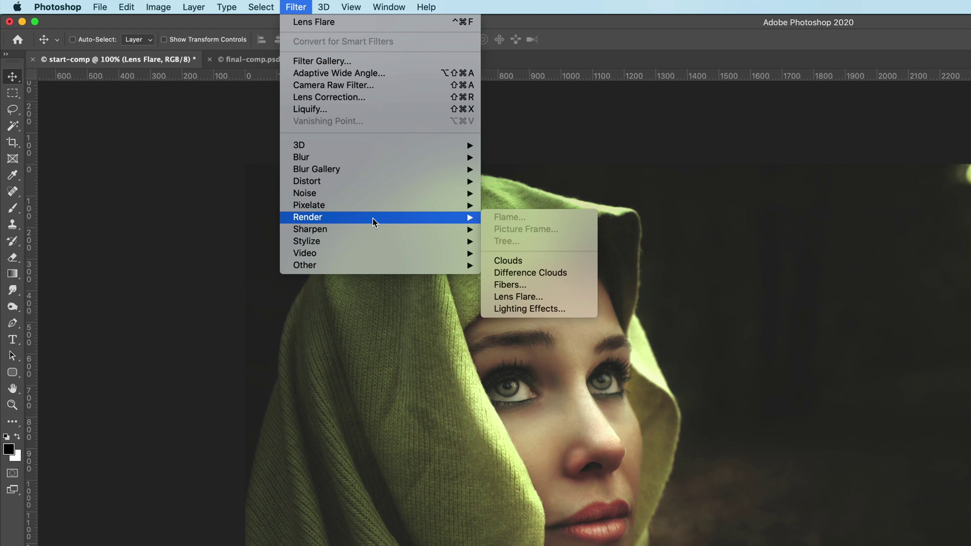
pyautogui.click(525, 297)
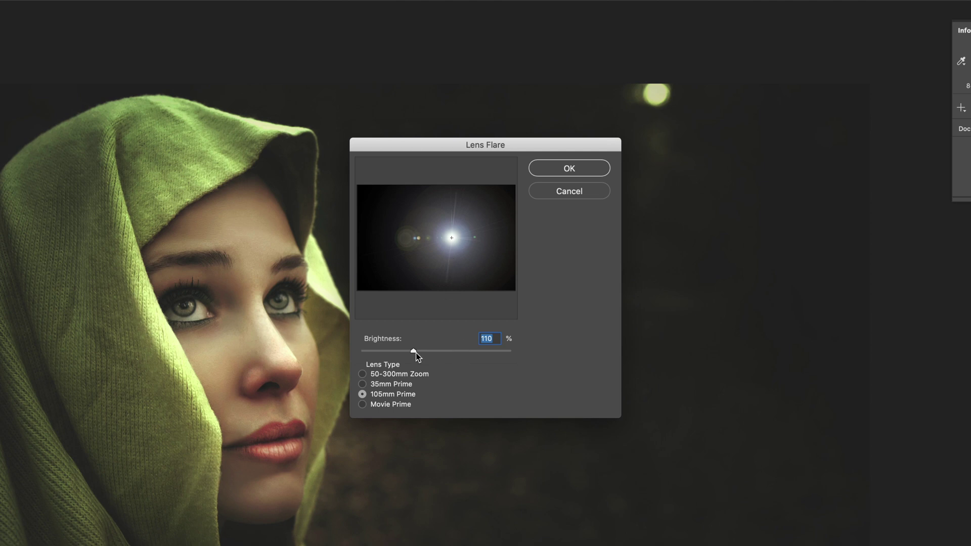
pyautogui.moveTo(416, 353); pyautogui.dragTo(408, 353)
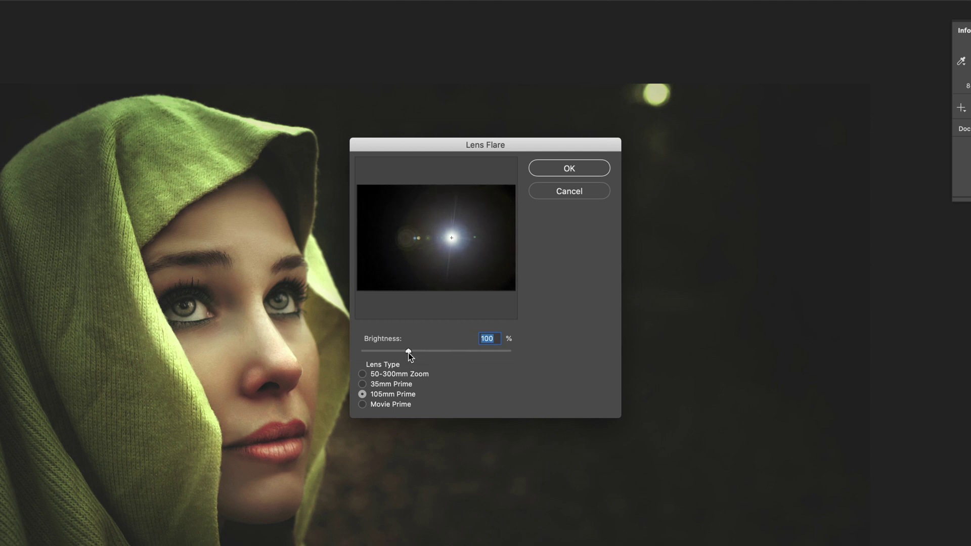
pyautogui.click(363, 374)
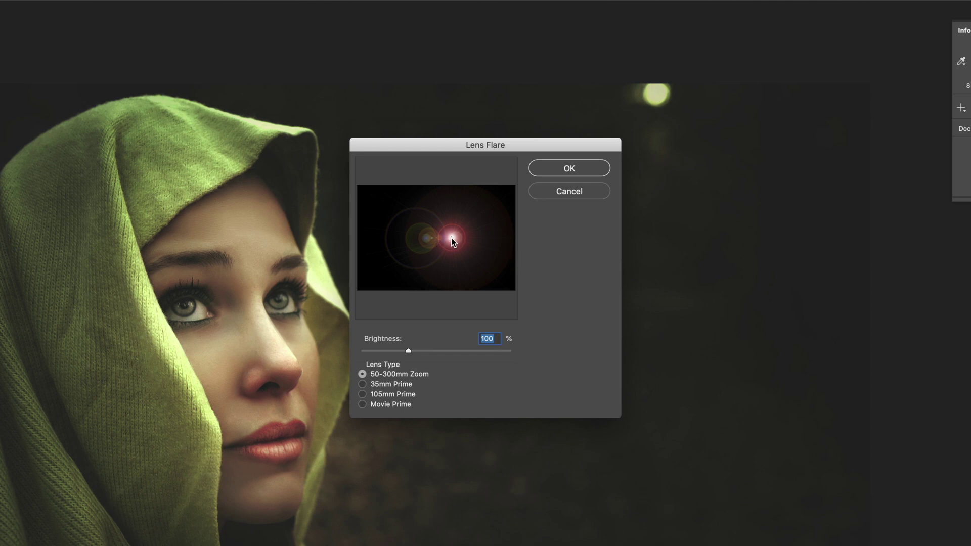
pyautogui.moveTo(451, 238); pyautogui.dragTo(493, 187)
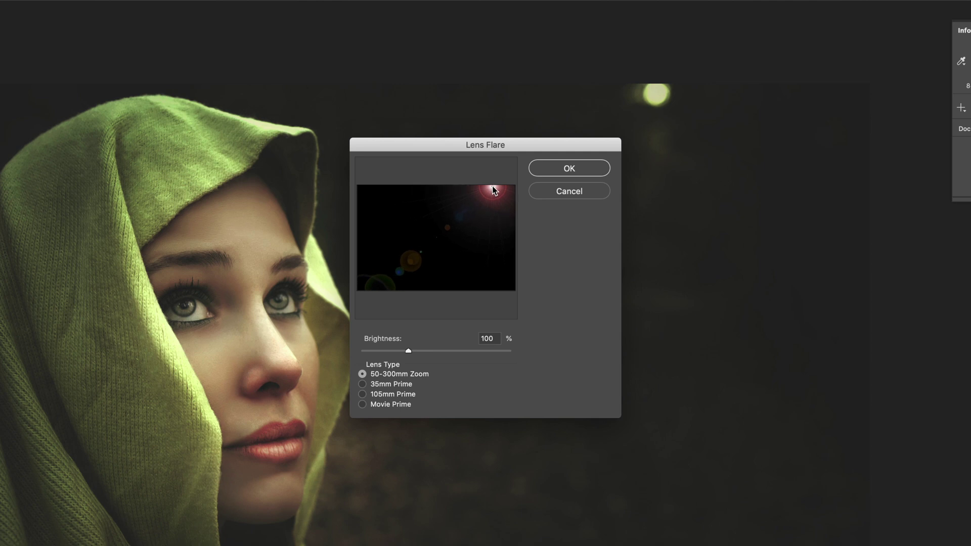
pyautogui.click(564, 170)
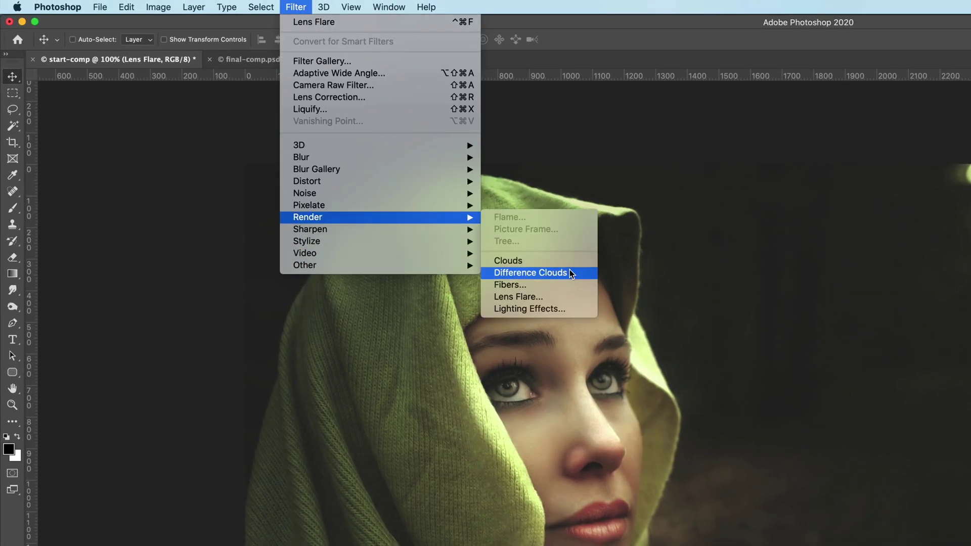
# - Reapply Lens Flare centred precisely at X 2330, Y 30 with brightness raised to 108%
pyautogui.click(559, 296)
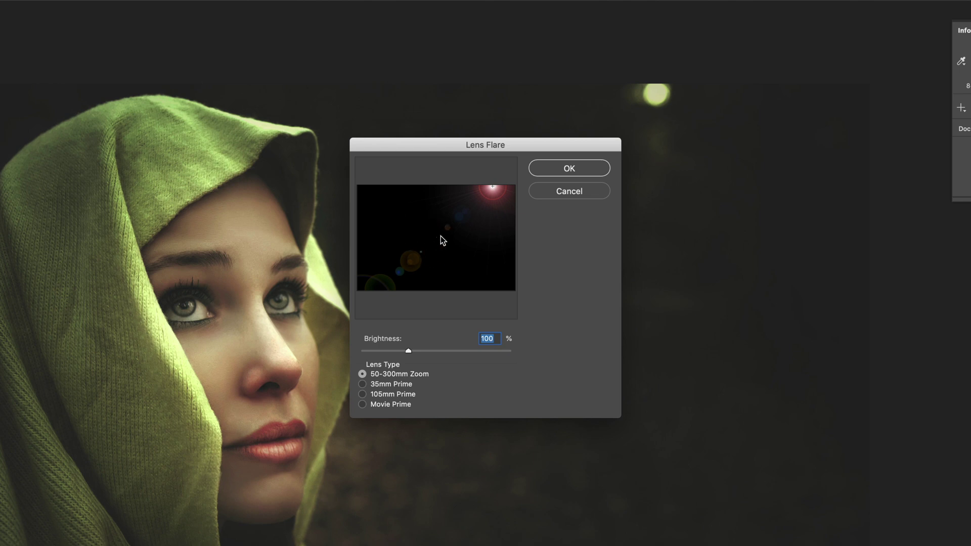
pyautogui.press('alt')
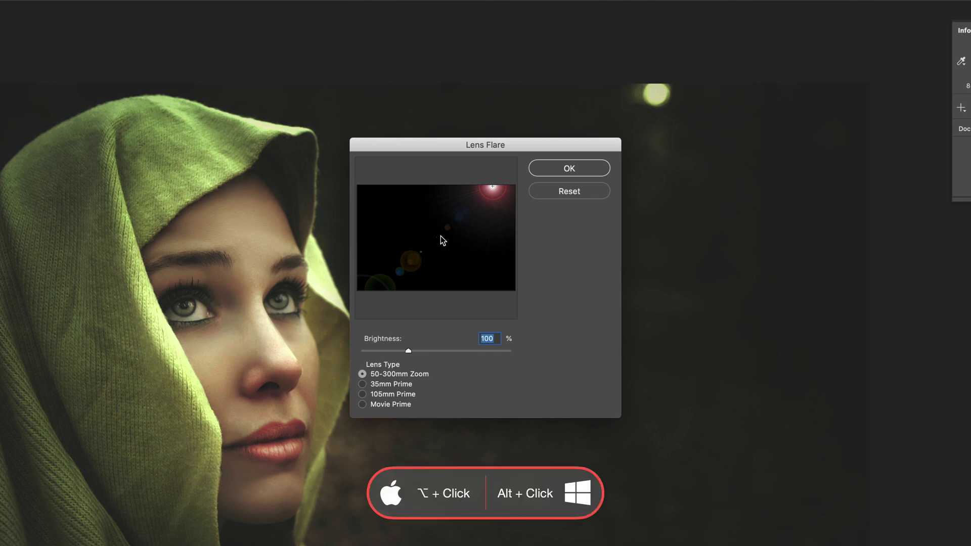
pyautogui.keyDown('alt'); pyautogui.click(441, 236); pyautogui.keyUp('alt')
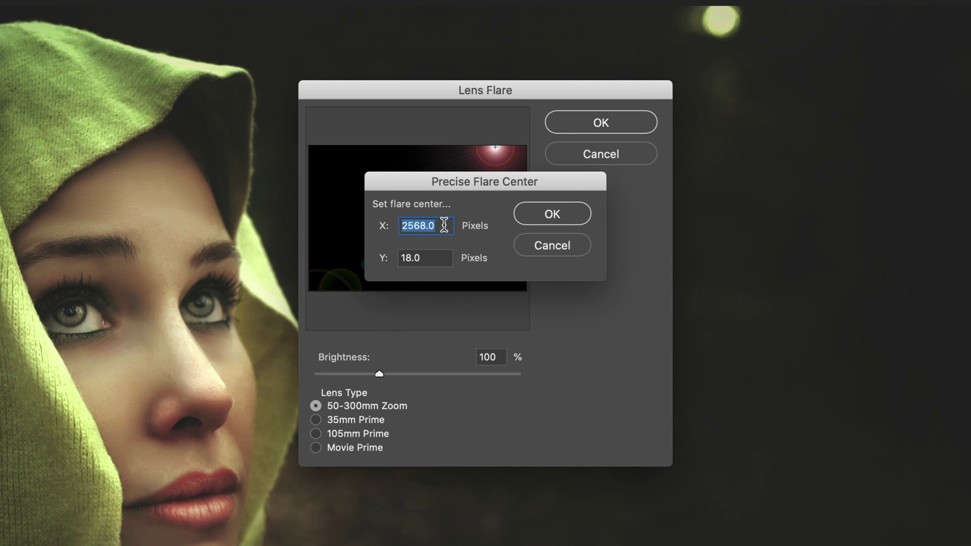
pyautogui.write('2330')
pyautogui.moveTo(427, 257); pyautogui.dragTo(376, 263)
pyautogui.write('30')
pyautogui.click(555, 217)
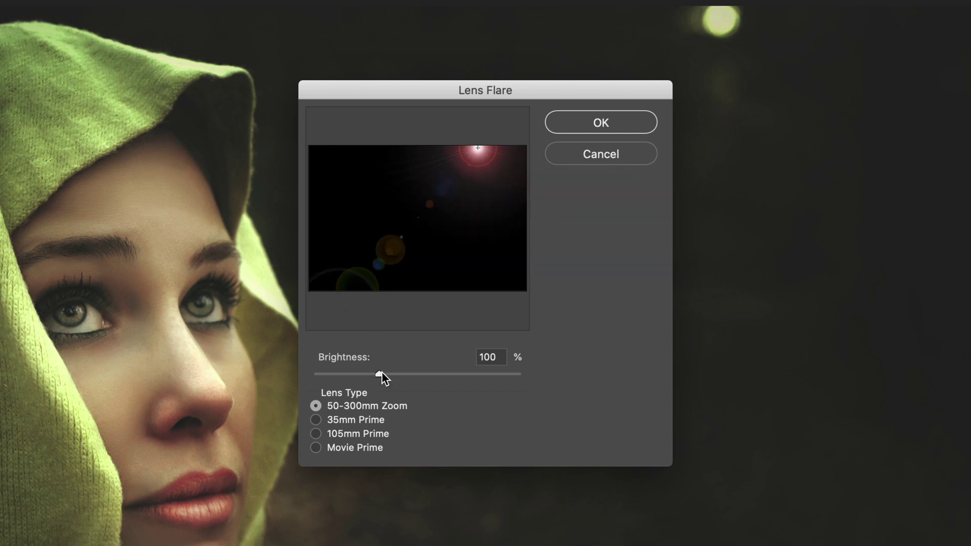
pyautogui.moveTo(379, 373); pyautogui.dragTo(382, 375)
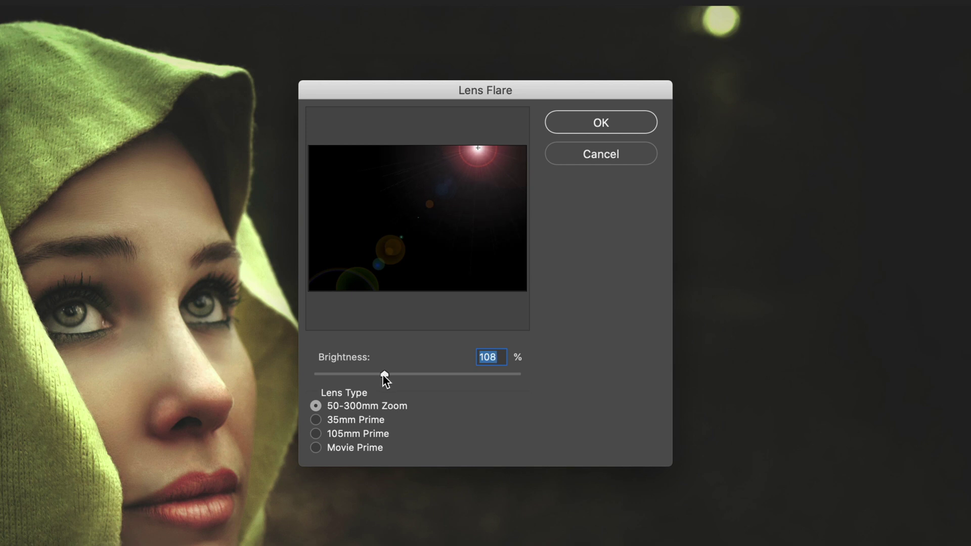
pyautogui.click(620, 126)
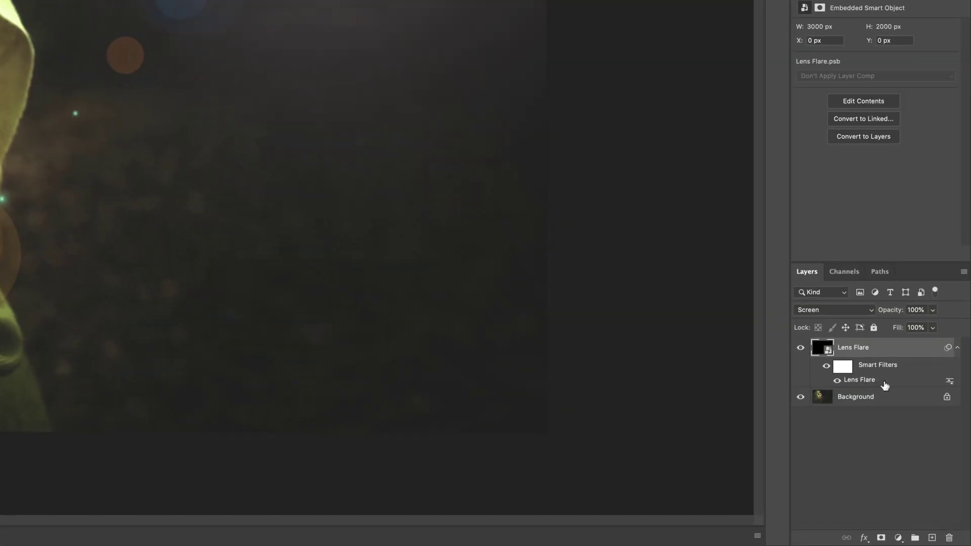
# - Edit the Lens Flare smart filter to use the Movie Prime lens at 135% brightness
pyautogui.doubleClick(884, 384)
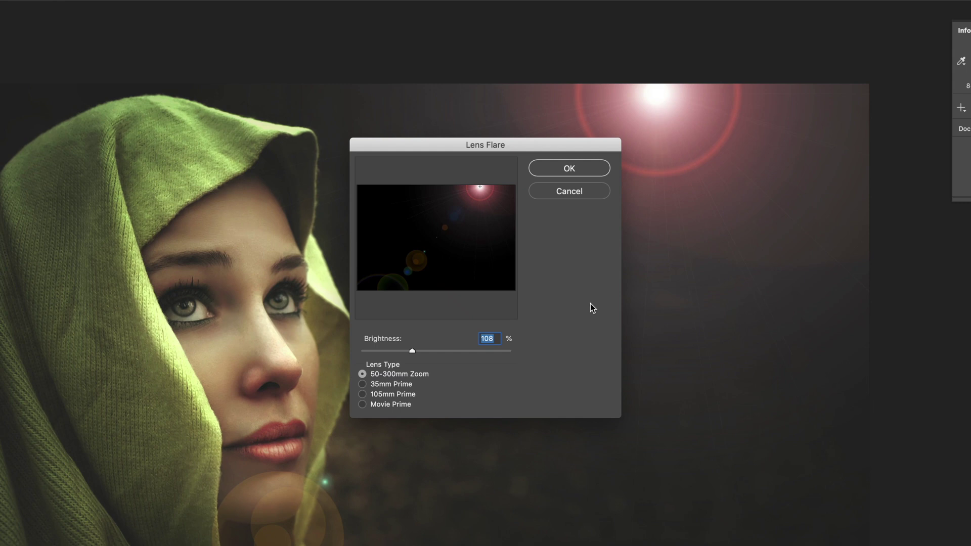
pyautogui.click(362, 384)
pyautogui.click(362, 395)
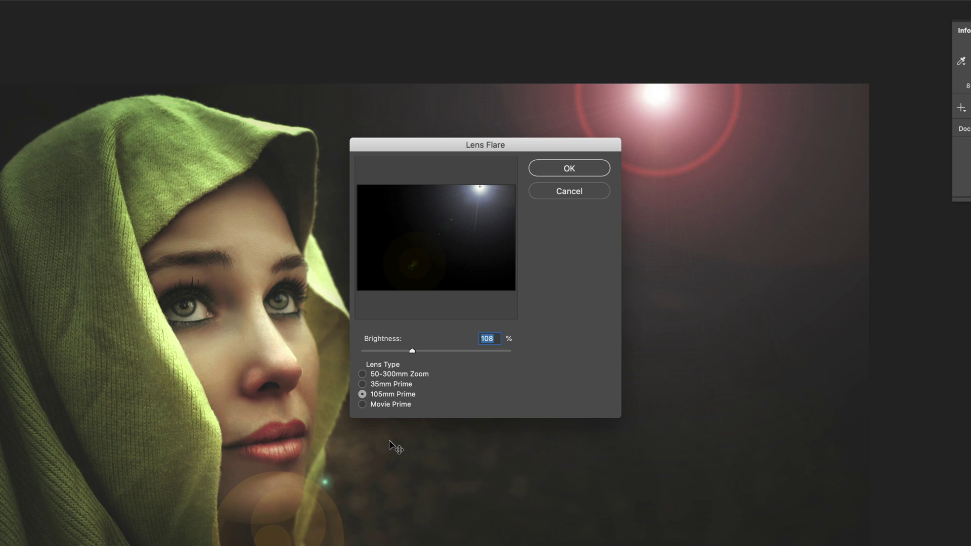
pyautogui.click(362, 405)
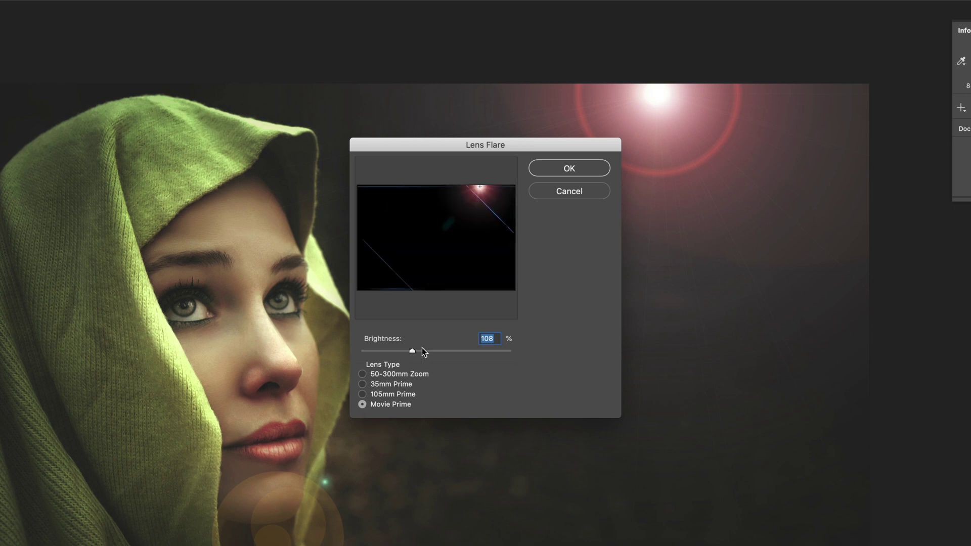
pyautogui.moveTo(410, 351)
pyautogui.mouseDown()
pyautogui.moveTo(445, 349)
pyautogui.moveTo(428, 349)
pyautogui.mouseUp()
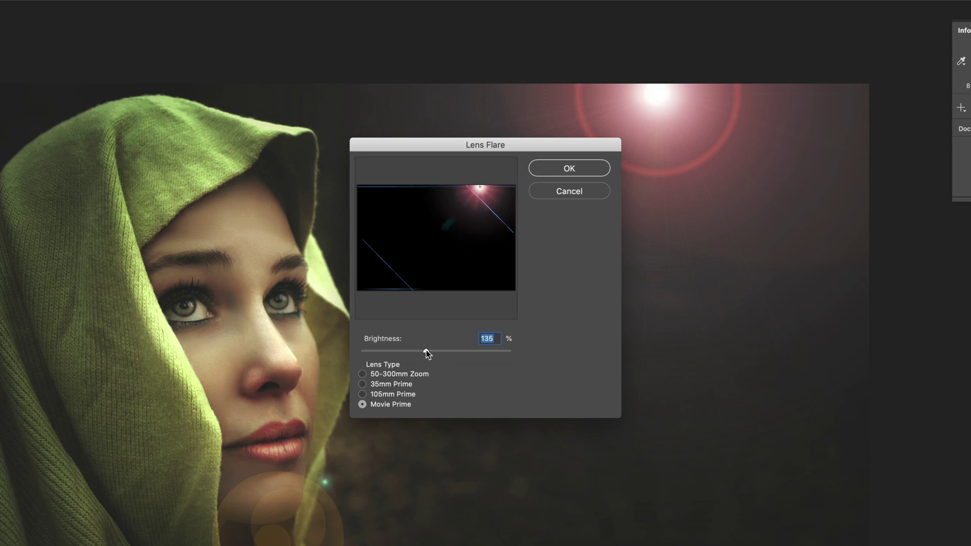
pyautogui.click(569, 170)
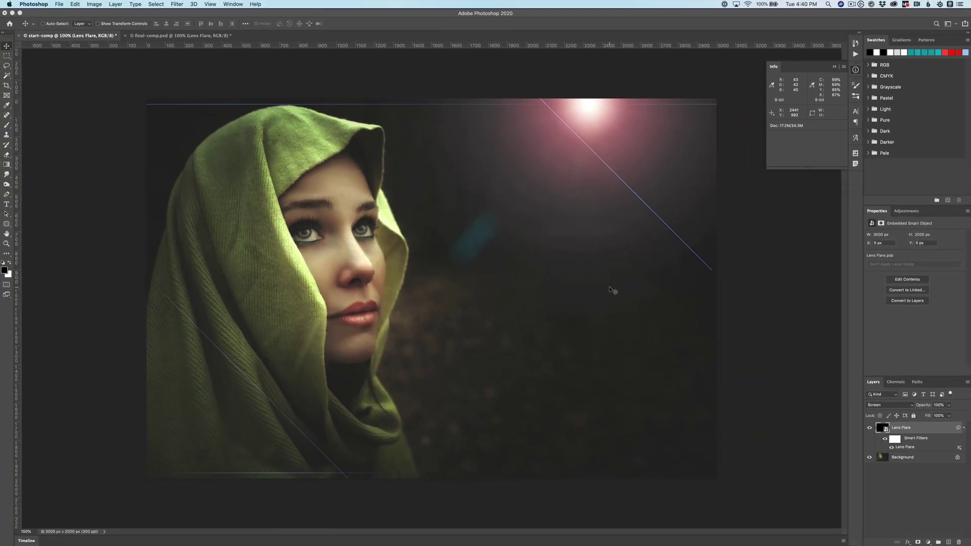